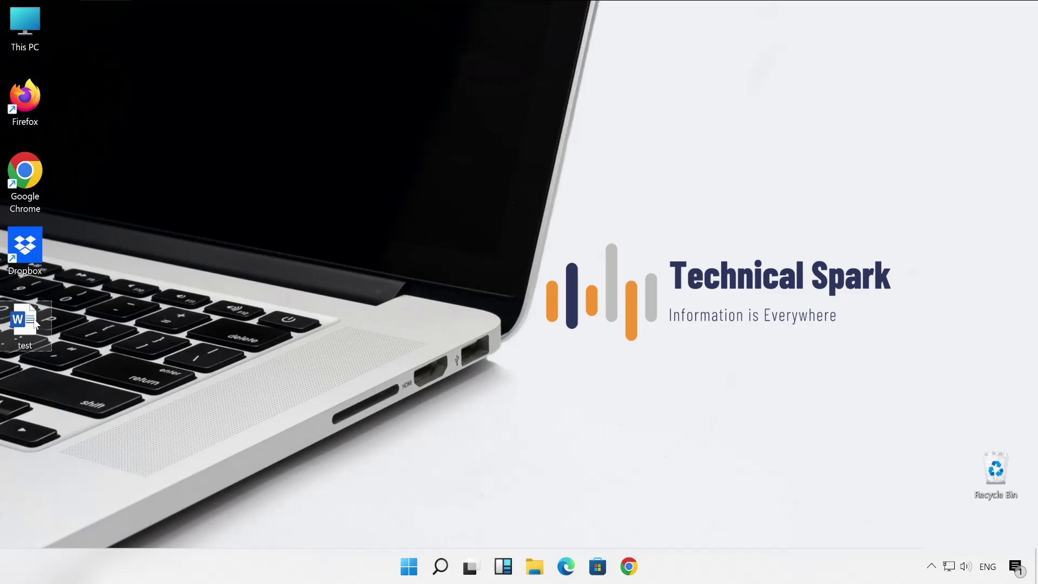
- Open the test document in maximized Word and expand the Properties dropdown on its File Info page
{"action": "double_click", "coordinate": [36, 321]}
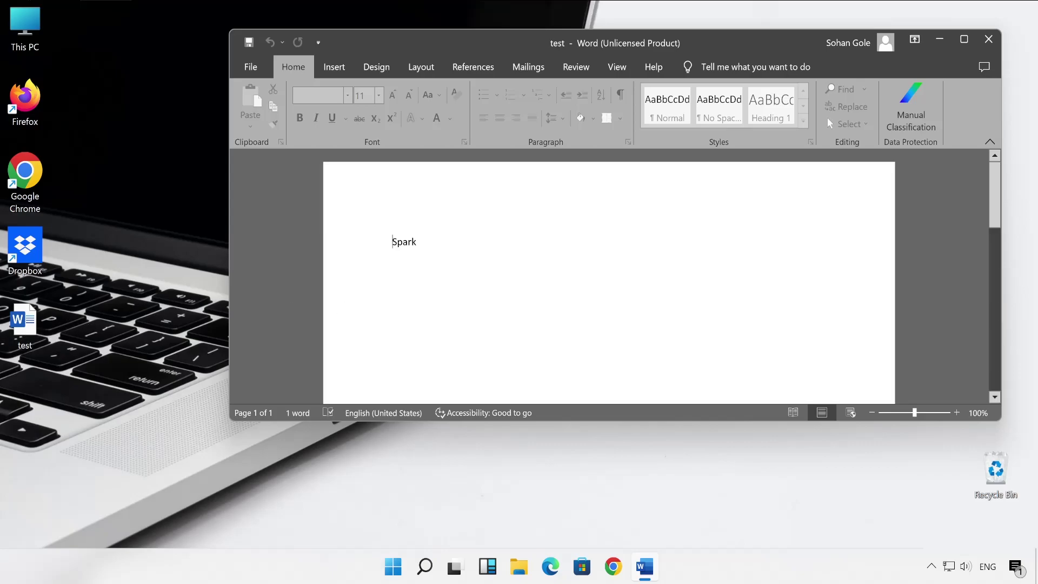
{"action": "left_click_drag", "start_coordinate": [998, 415], "coordinate": [771, 510]}
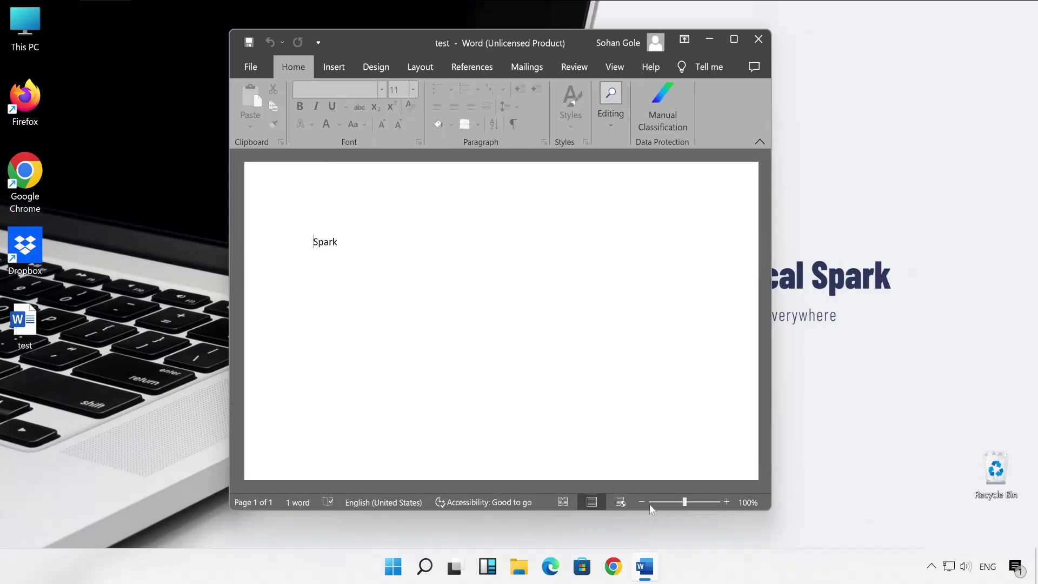
{"action": "scroll", "coordinate": [301, 223], "scroll_direction": "down", "scroll_amount": 3}
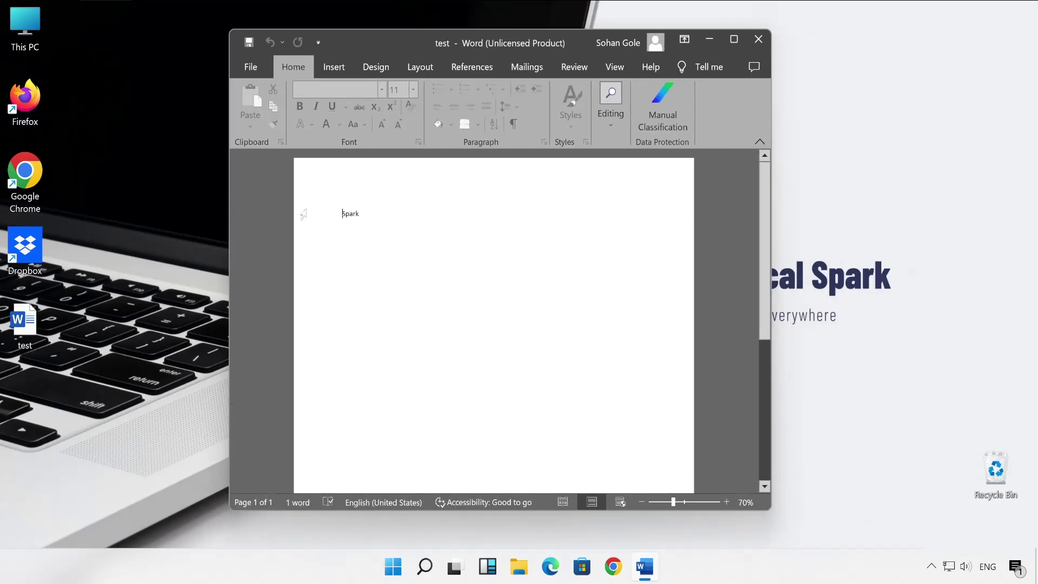
{"action": "left_click", "coordinate": [247, 77]}
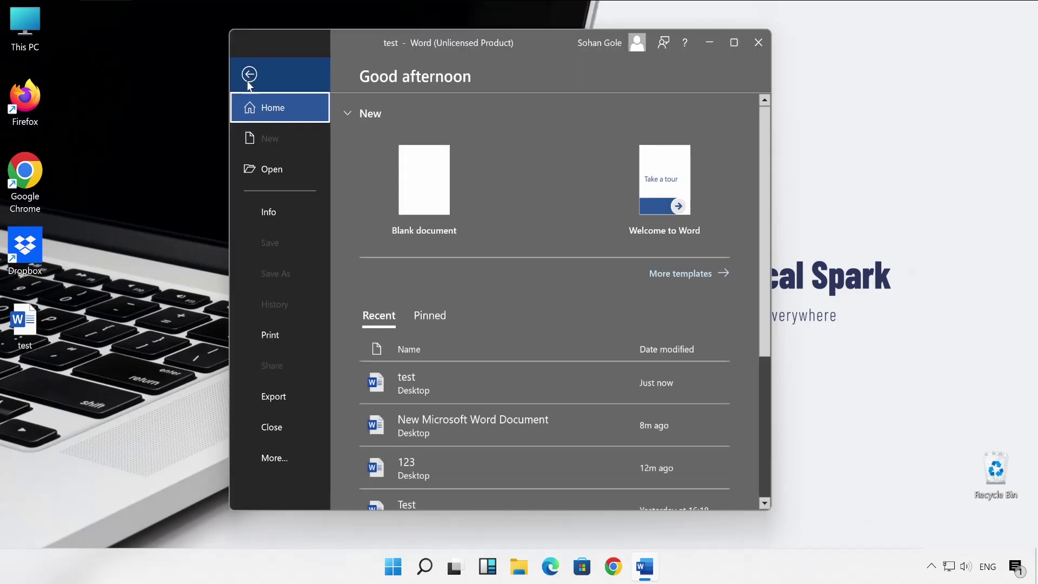
{"action": "left_click", "coordinate": [287, 221]}
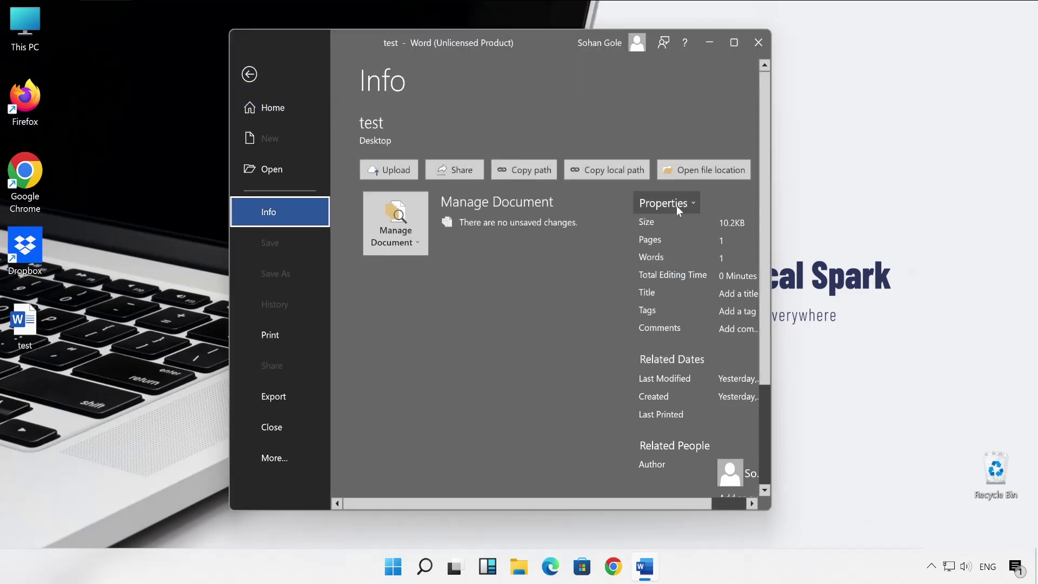
{"action": "left_click", "coordinate": [733, 43]}
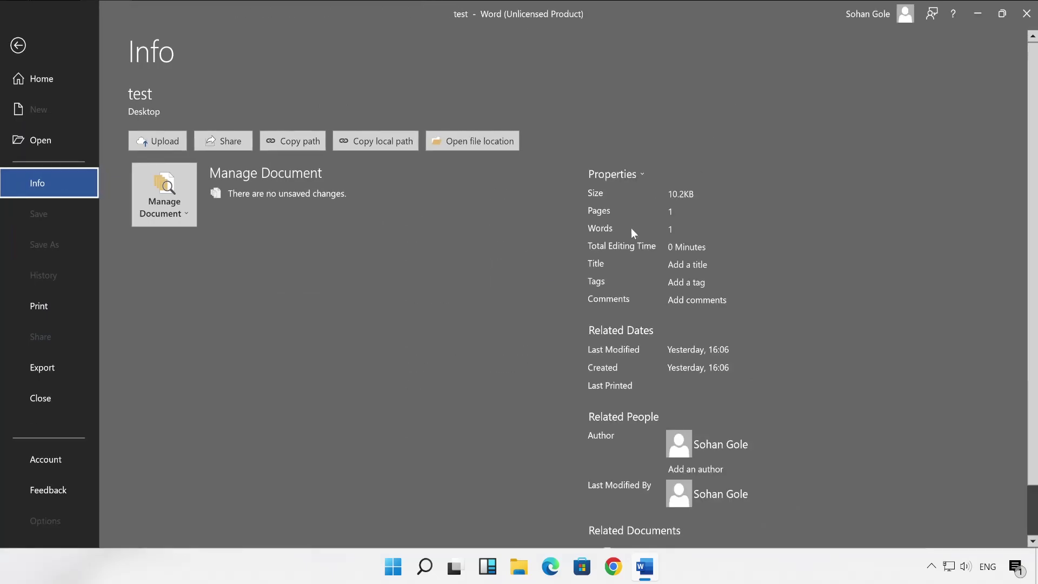
{"action": "left_click", "coordinate": [628, 176]}
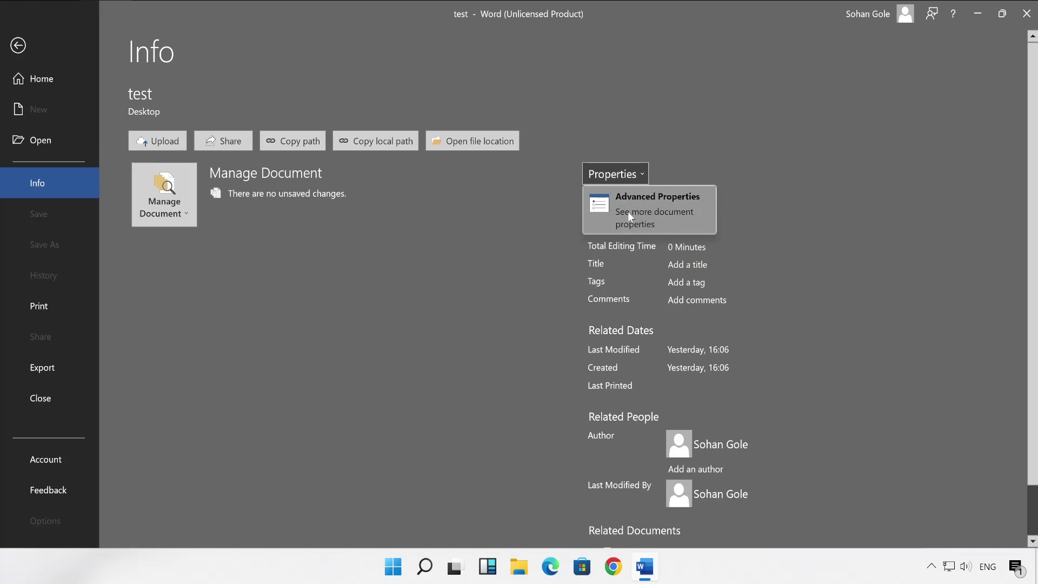
- Show the document's Advanced Properties on the Custom tab with a wider Name column
{"action": "left_click", "coordinate": [657, 212]}
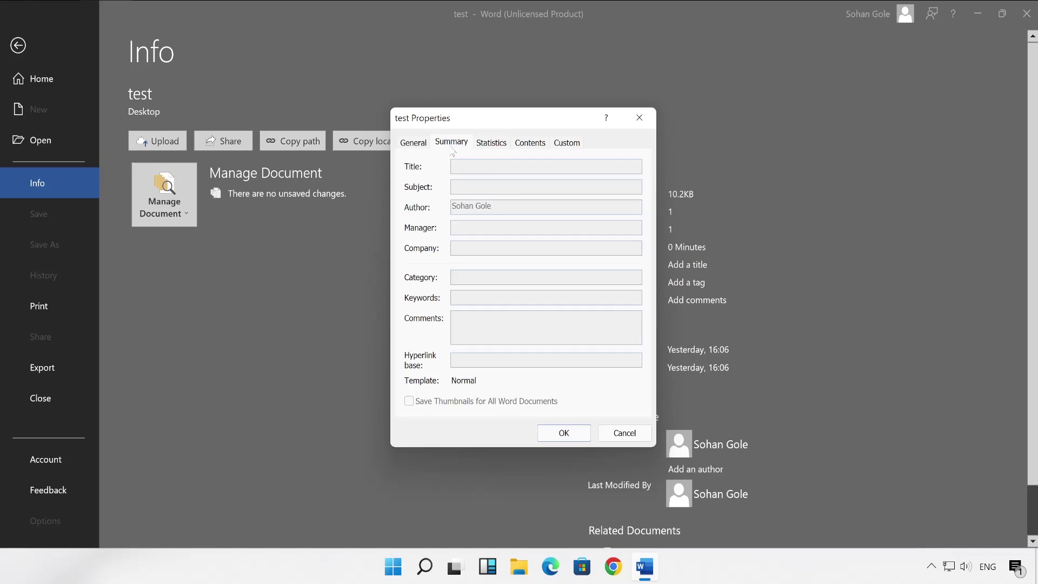
{"action": "left_click", "coordinate": [567, 142]}
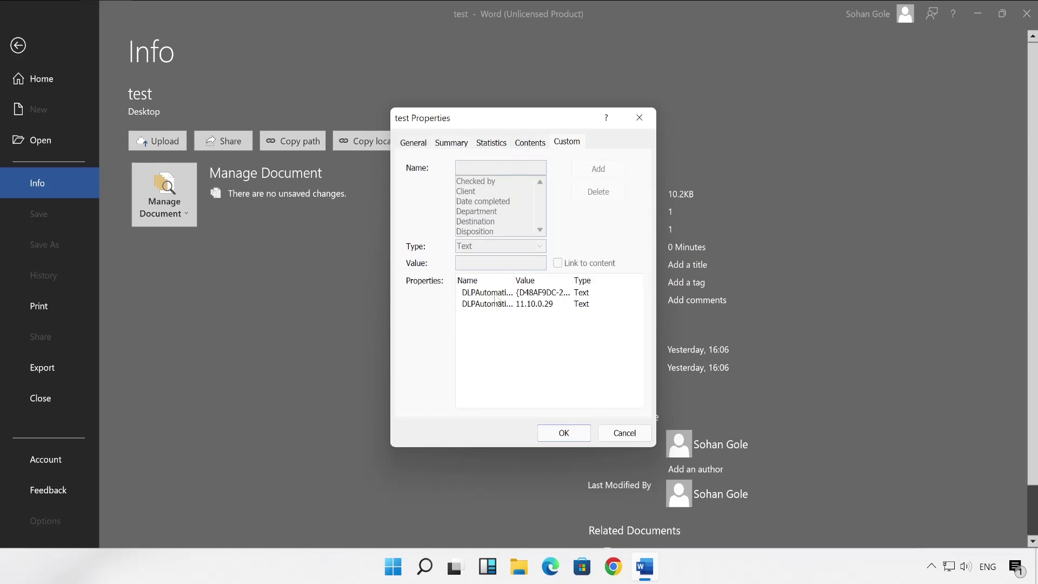
{"action": "left_click_drag", "start_coordinate": [514, 279], "coordinate": [615, 292]}
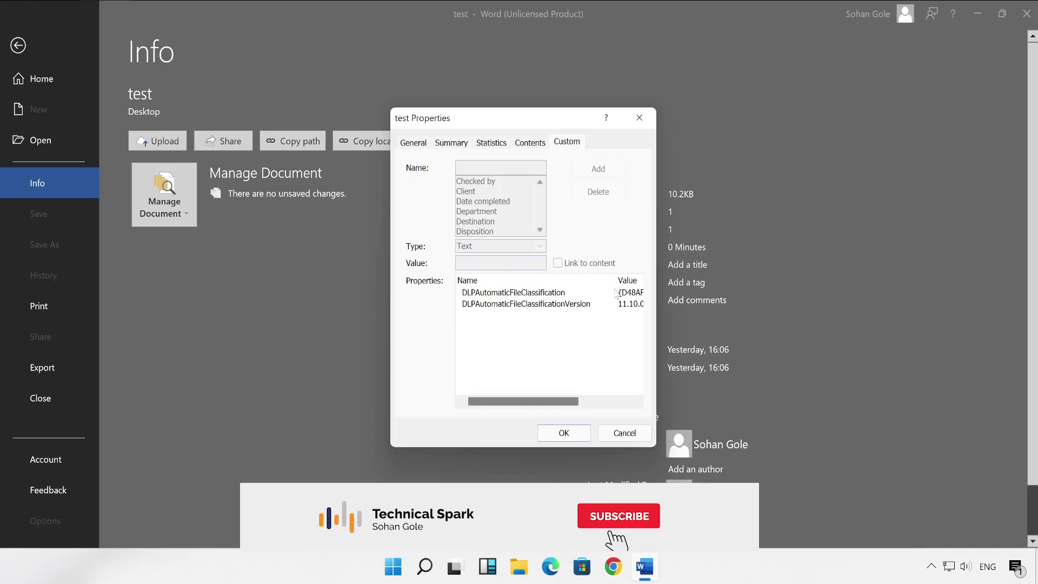
- Read the DLPAutomaticFileClassification tag GUID and version 11.10.0.29, then cancel the dialog
{"action": "left_click", "coordinate": [508, 292]}
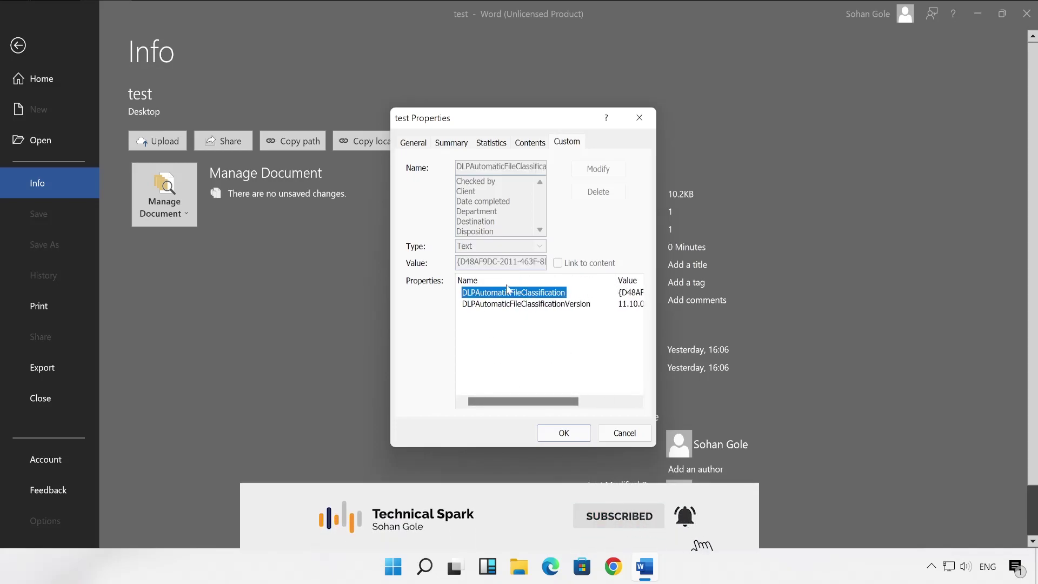
{"action": "left_click", "coordinate": [538, 307]}
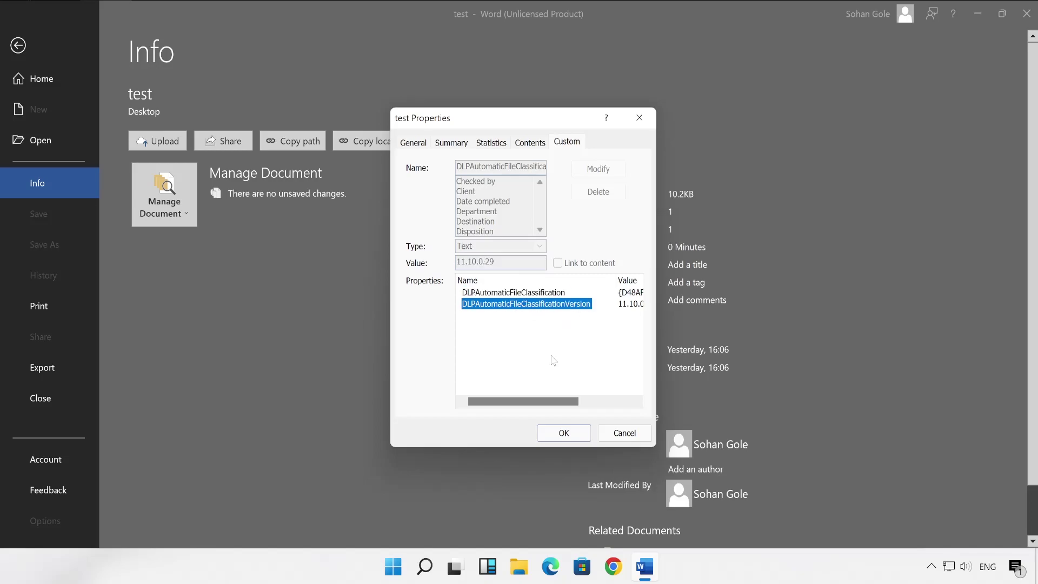
{"action": "left_click_drag", "start_coordinate": [553, 404], "coordinate": [601, 405]}
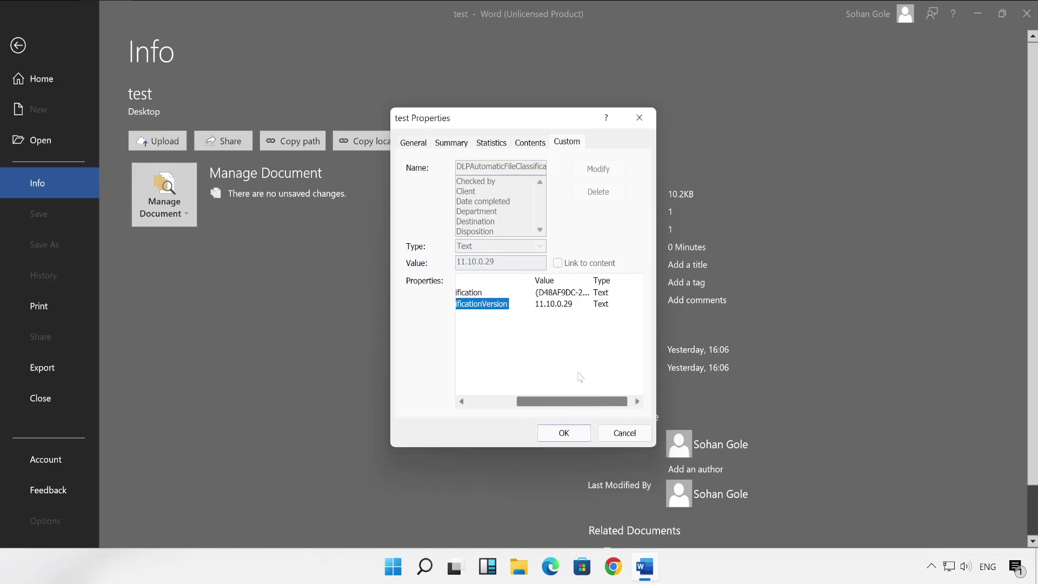
{"action": "left_click", "coordinate": [567, 305]}
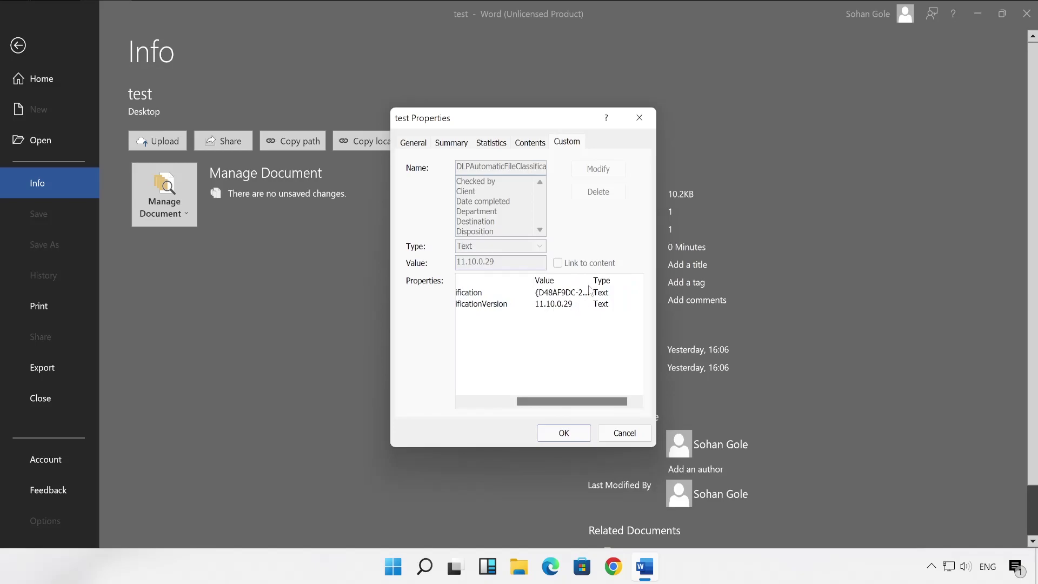
{"action": "left_click_drag", "start_coordinate": [590, 283], "coordinate": [643, 292]}
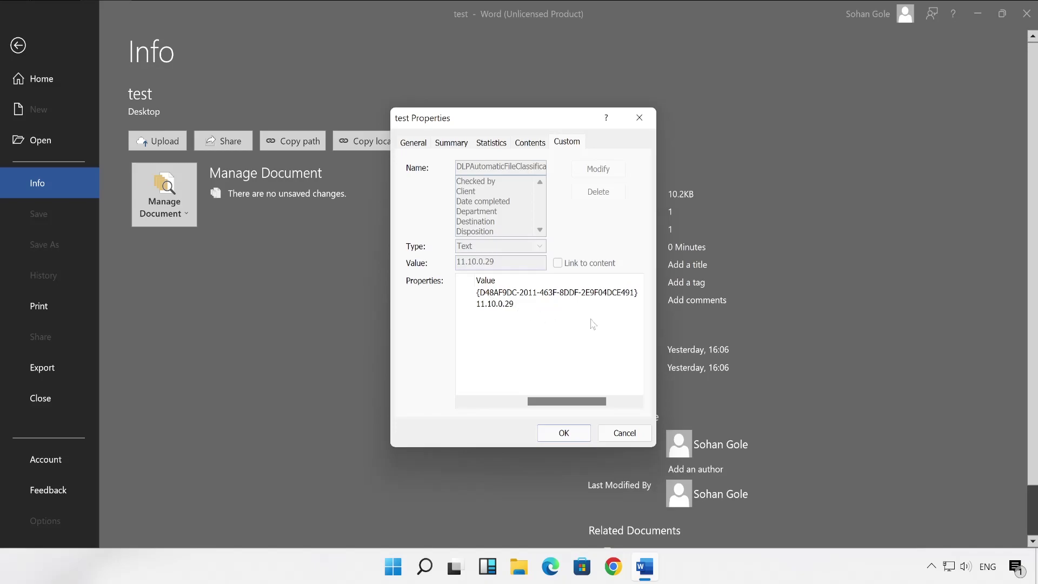
{"action": "left_click", "coordinate": [625, 435]}
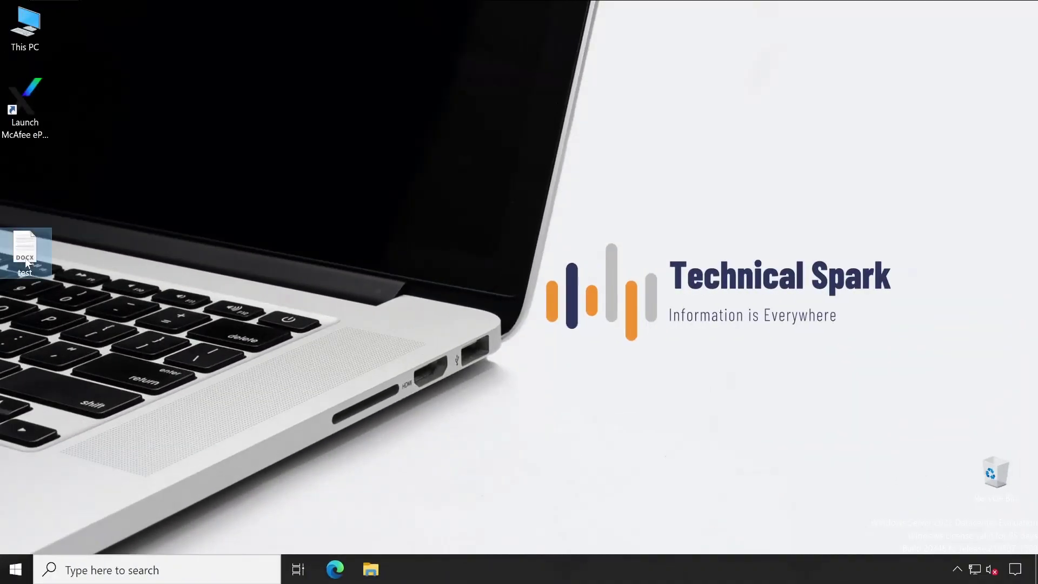
- Launch the McAfee ePolicy Orchestrator Console from its desktop shortcut and sign in
{"action": "left_click_drag", "start_coordinate": [25, 257], "coordinate": [25, 179]}
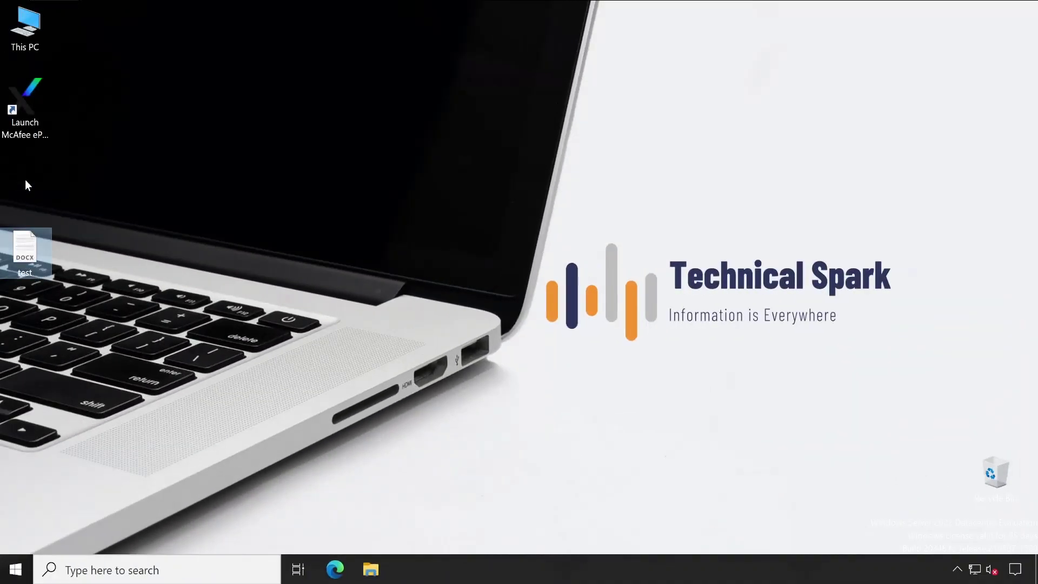
{"action": "left_click", "coordinate": [38, 119]}
{"action": "double_click", "coordinate": [37, 119]}
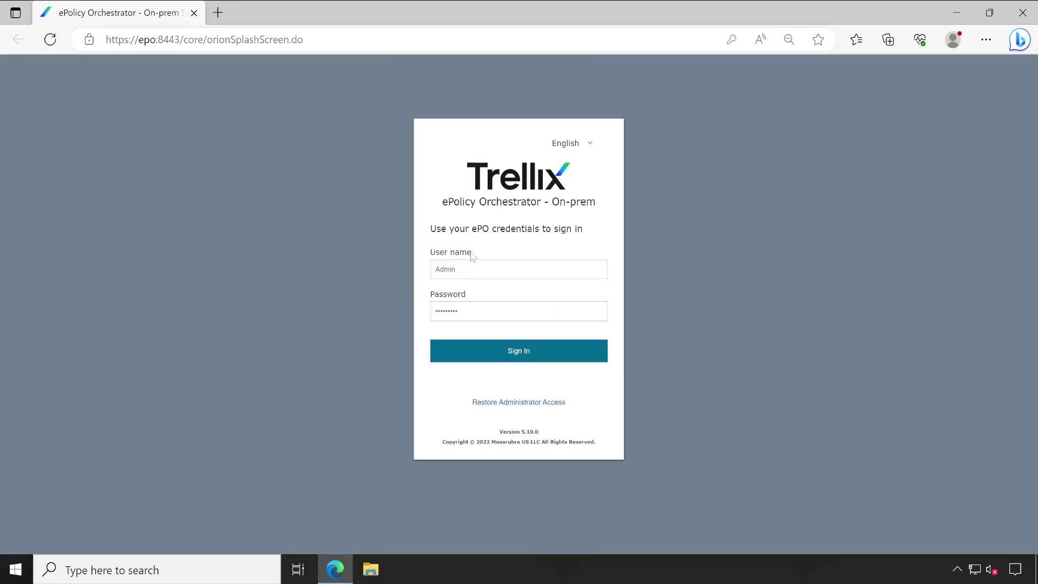
{"action": "left_click", "coordinate": [483, 354]}
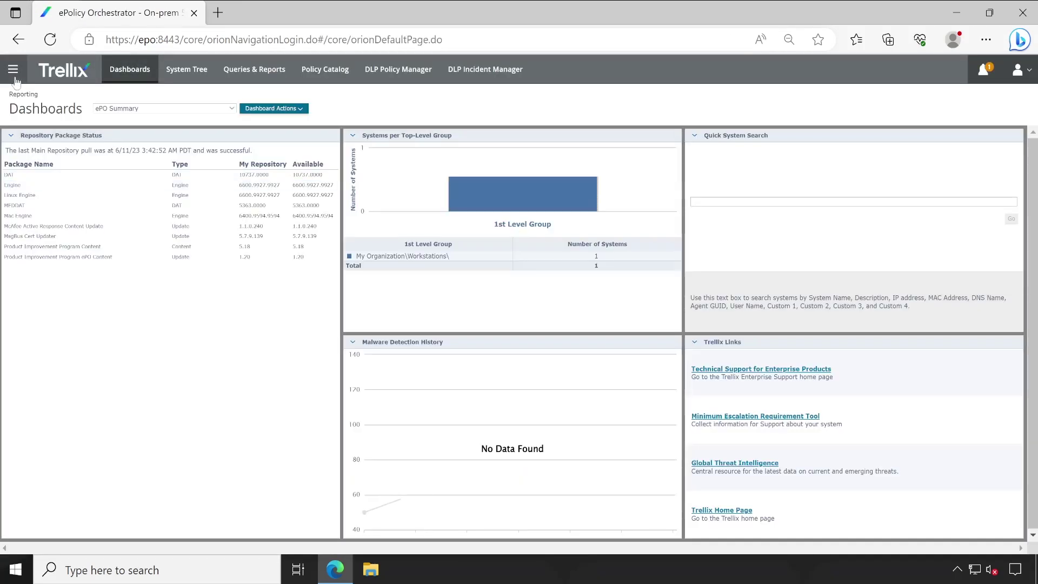
- Show the Tag- Endpoint Discovery Rule details under Technical Spark Classification in Data Protection > Classification
{"action": "left_click", "coordinate": [13, 80]}
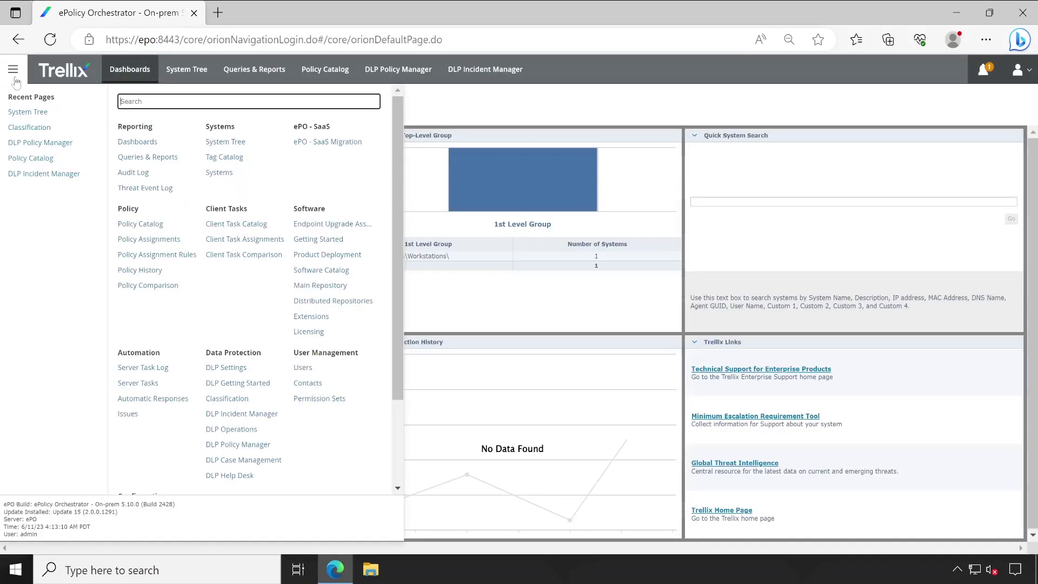
{"action": "left_click", "coordinate": [230, 400]}
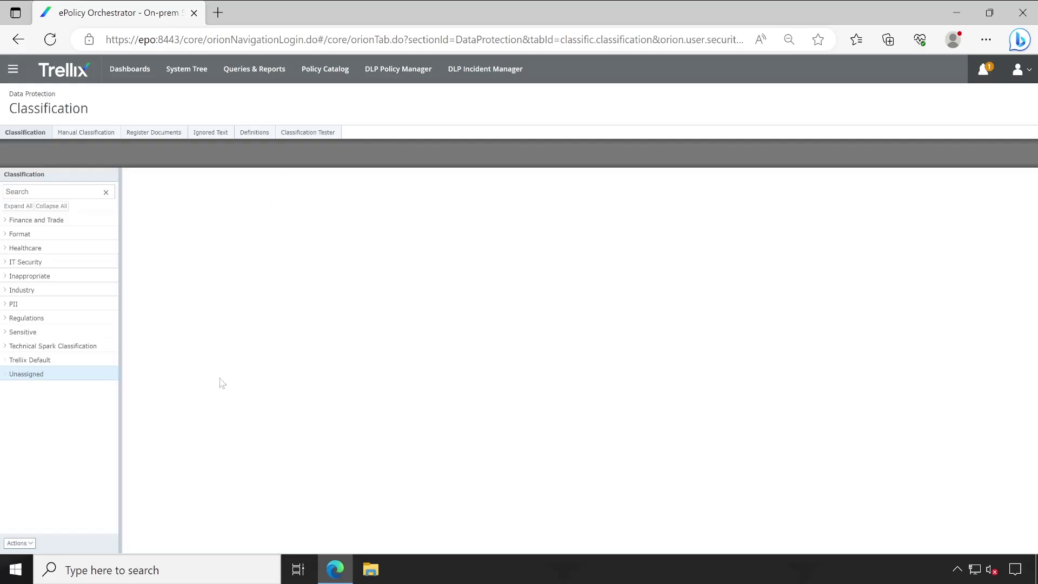
{"action": "left_click", "coordinate": [5, 346]}
{"action": "left_click", "coordinate": [61, 364]}
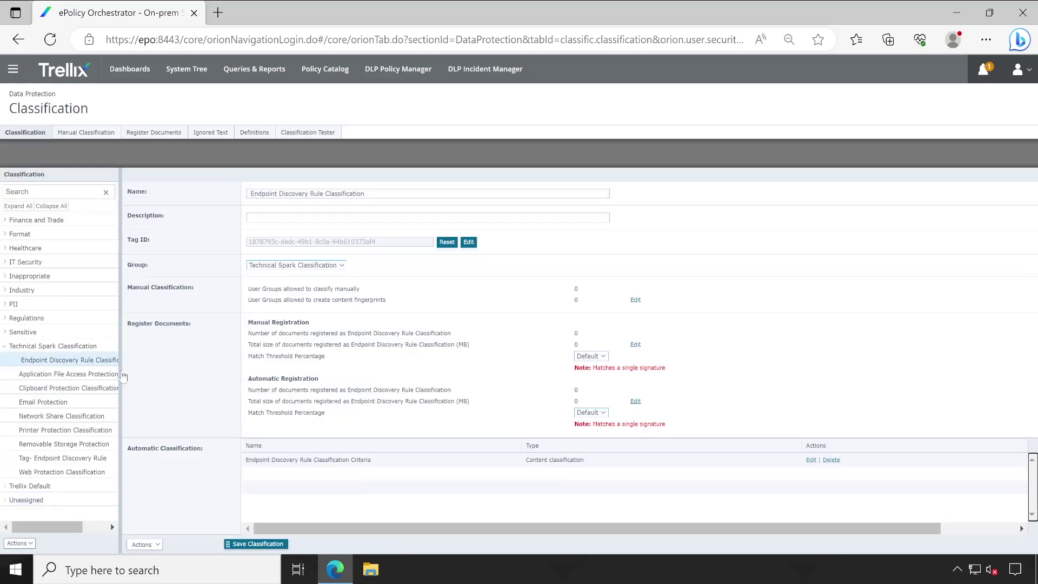
{"action": "left_click", "coordinate": [59, 374]}
{"action": "left_click", "coordinate": [78, 430]}
{"action": "left_click", "coordinate": [76, 444]}
{"action": "left_click", "coordinate": [84, 458]}
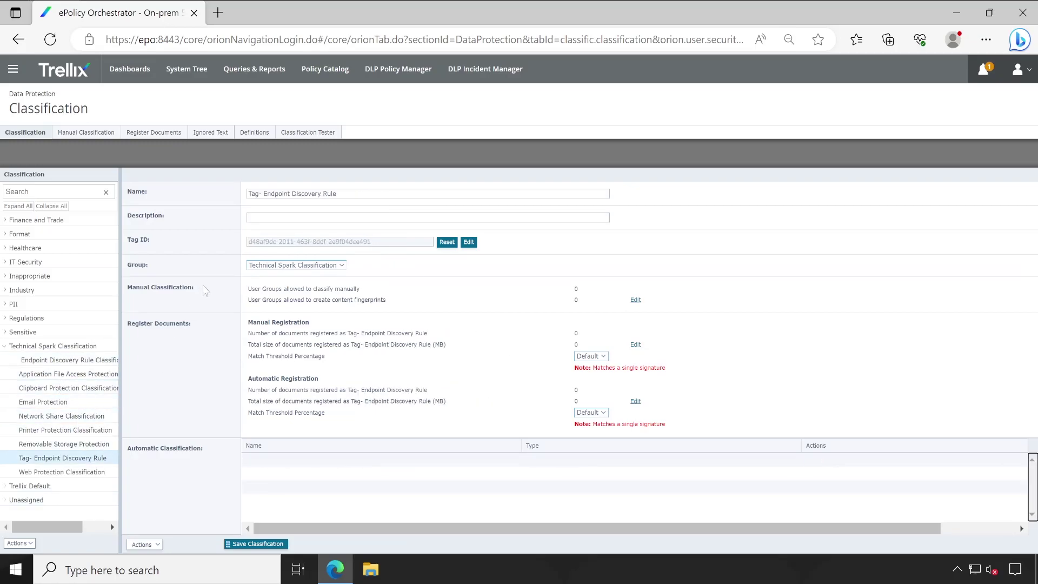
- Select the full Tag ID value of the Tag- Endpoint Discovery Rule classification
{"action": "triple_click", "coordinate": [250, 248]}
{"action": "left_click", "coordinate": [257, 249]}
{"action": "left_click_drag", "start_coordinate": [375, 253], "coordinate": [251, 256]}
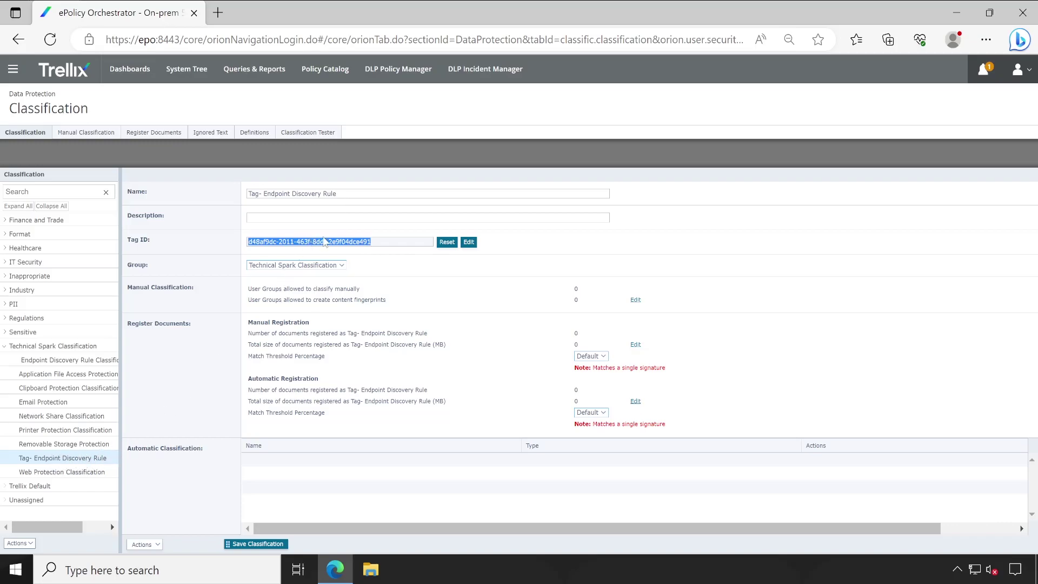
{"action": "left_click", "coordinate": [388, 245]}
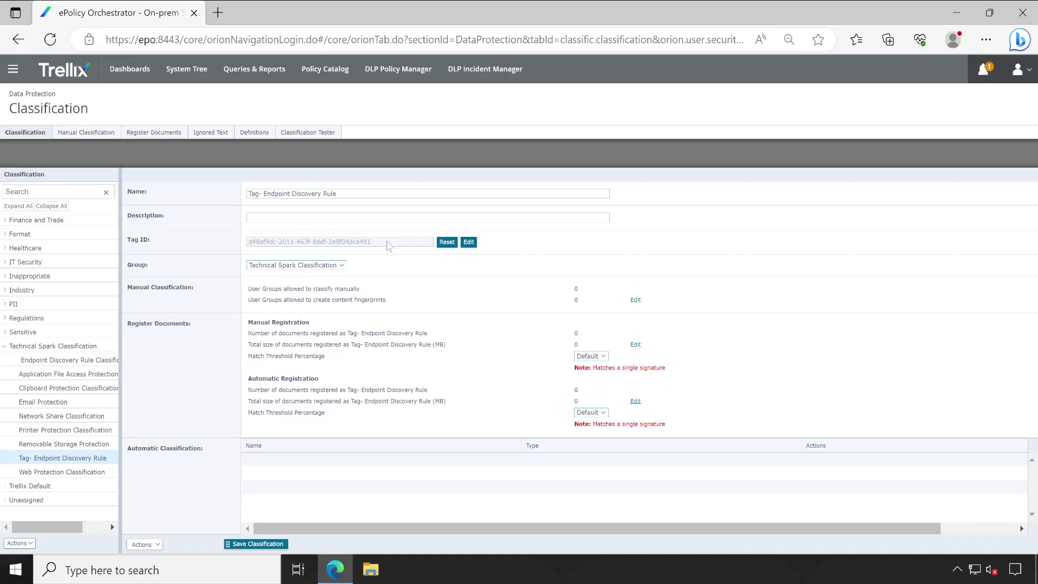
{"action": "triple_click", "coordinate": [313, 243]}
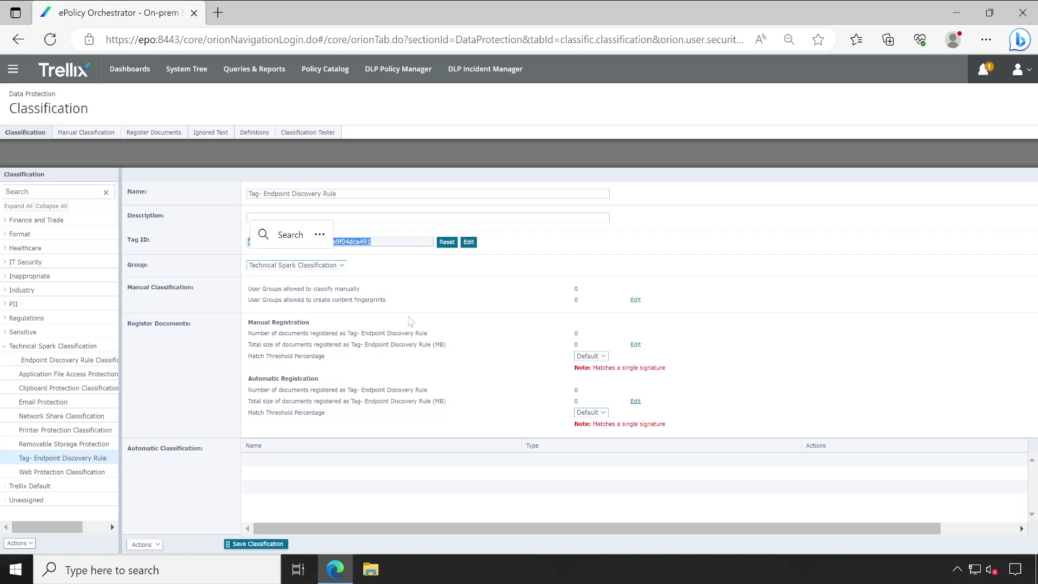
{"action": "left_click", "coordinate": [439, 301]}
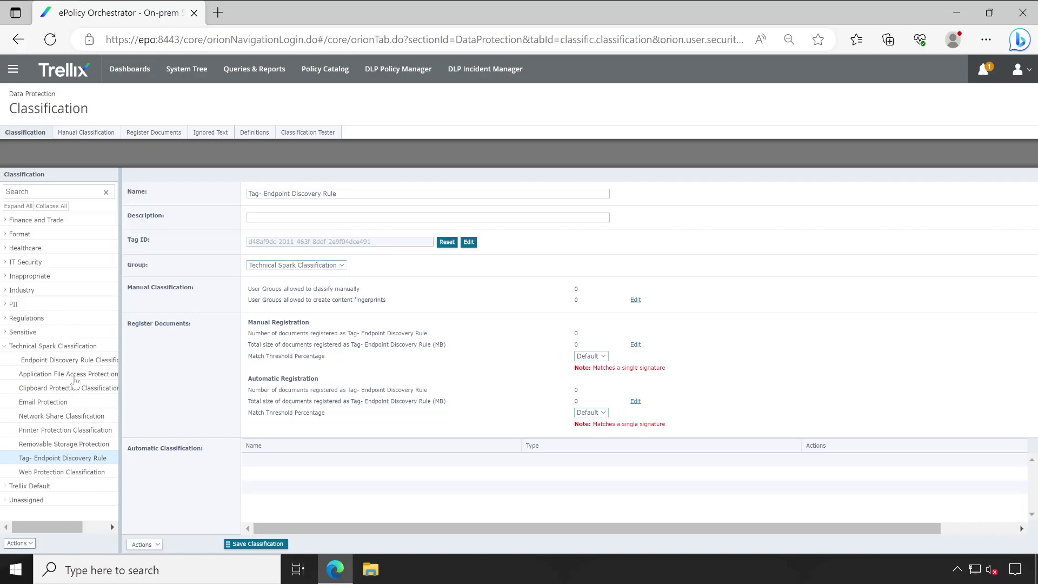
- Load test.docx from the desktop as test data in the Classification Tester
{"action": "left_click", "coordinate": [308, 132]}
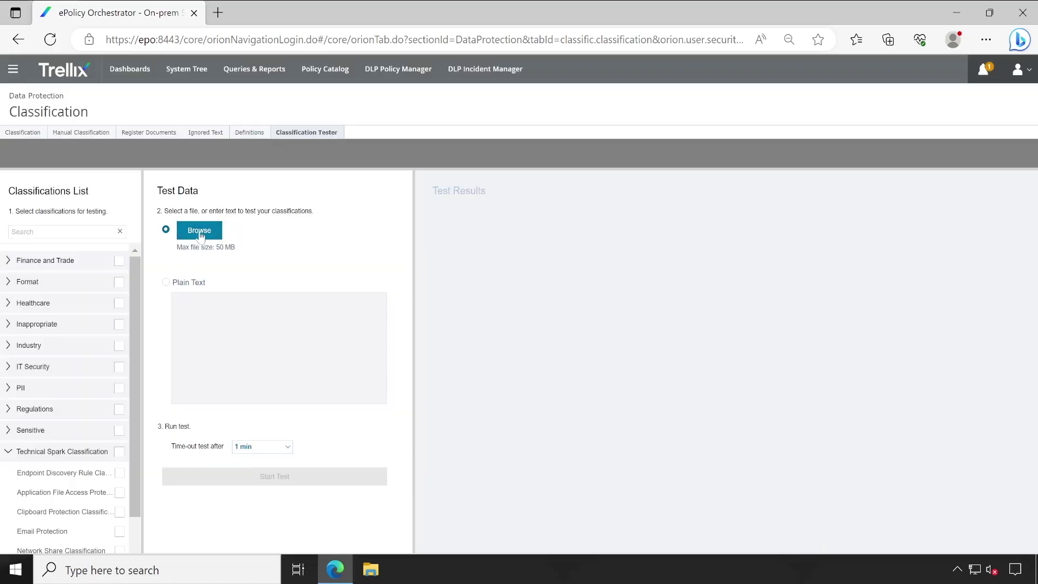
{"action": "left_click", "coordinate": [198, 231]}
{"action": "left_click", "coordinate": [170, 111]}
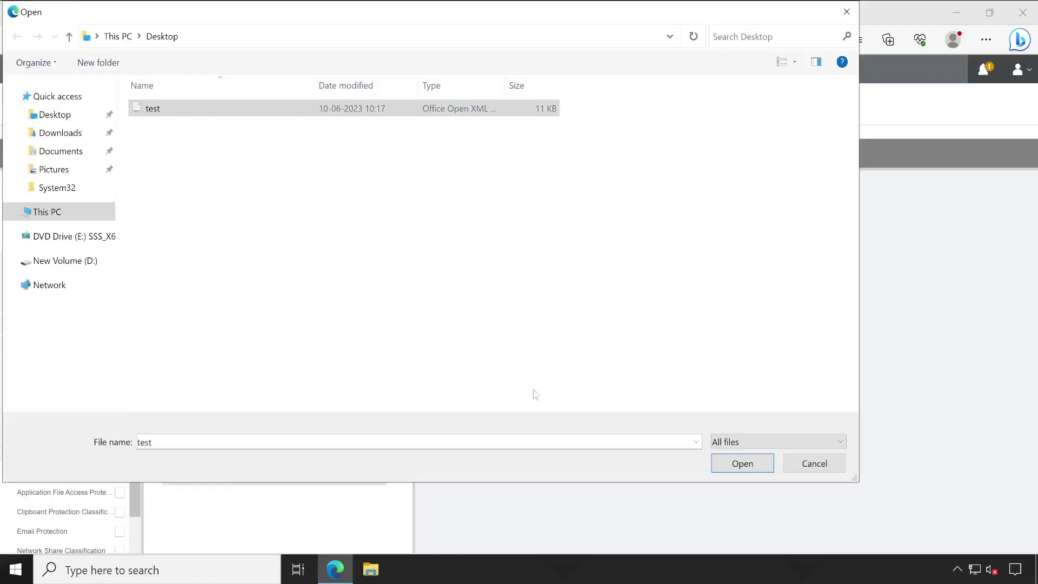
{"action": "left_click", "coordinate": [741, 465]}
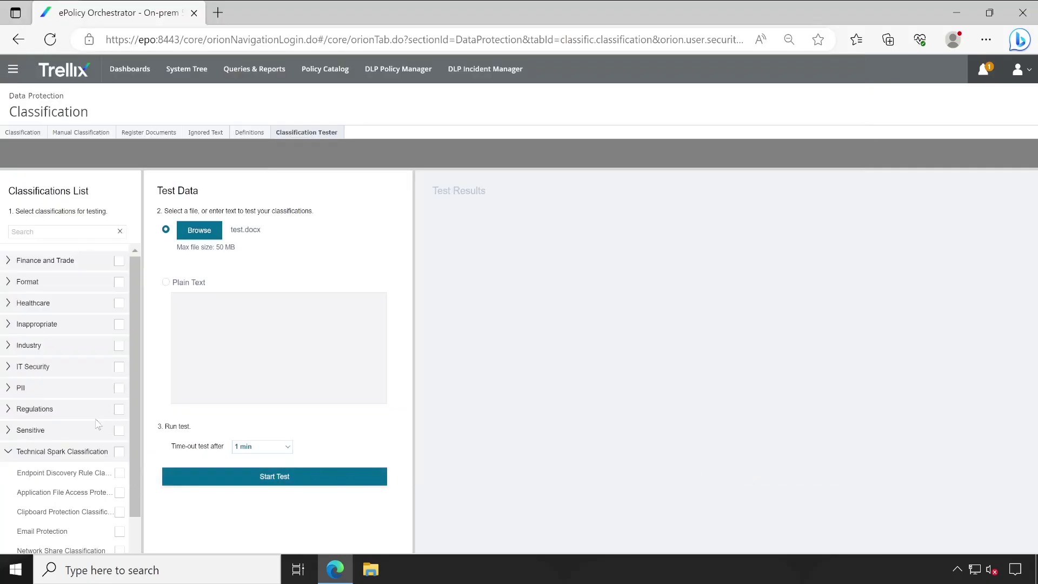
- Include Endpoint Discovery Rule Classification and run the test on test.docx
{"action": "scroll", "coordinate": [145, 456], "scroll_direction": "down", "scroll_amount": 2}
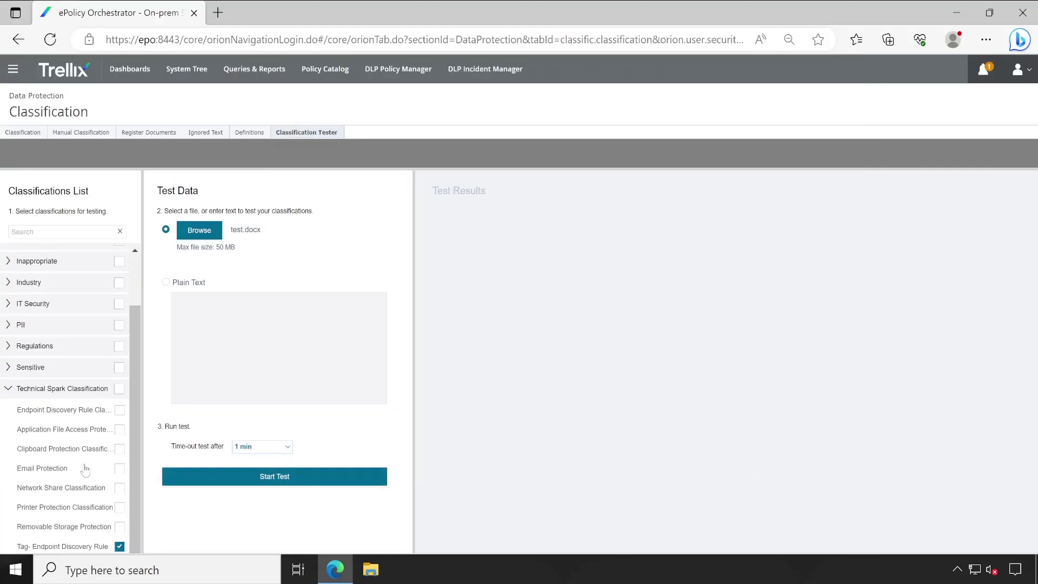
{"action": "left_click", "coordinate": [121, 410]}
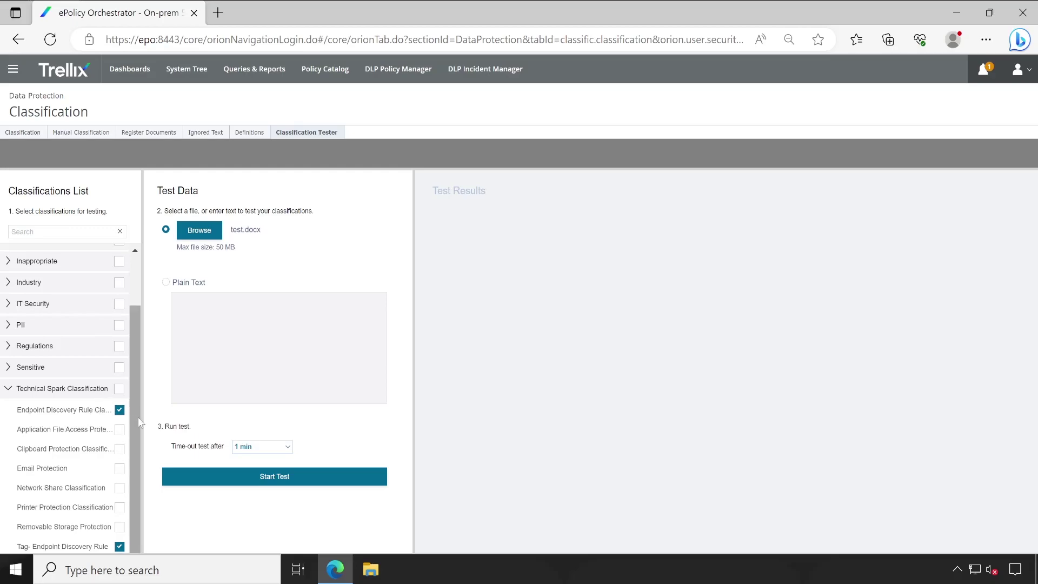
{"action": "left_click", "coordinate": [240, 482]}
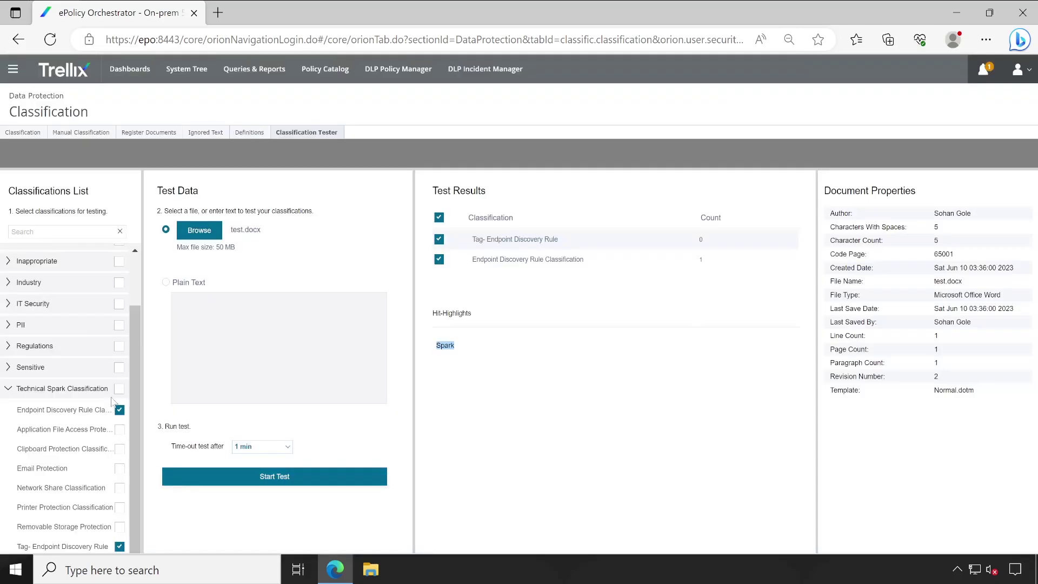
- Adjust the Technical Spark checkboxes so only the Endpoint Discovery Rule classifications stay ticked
{"action": "left_click", "coordinate": [119, 389]}
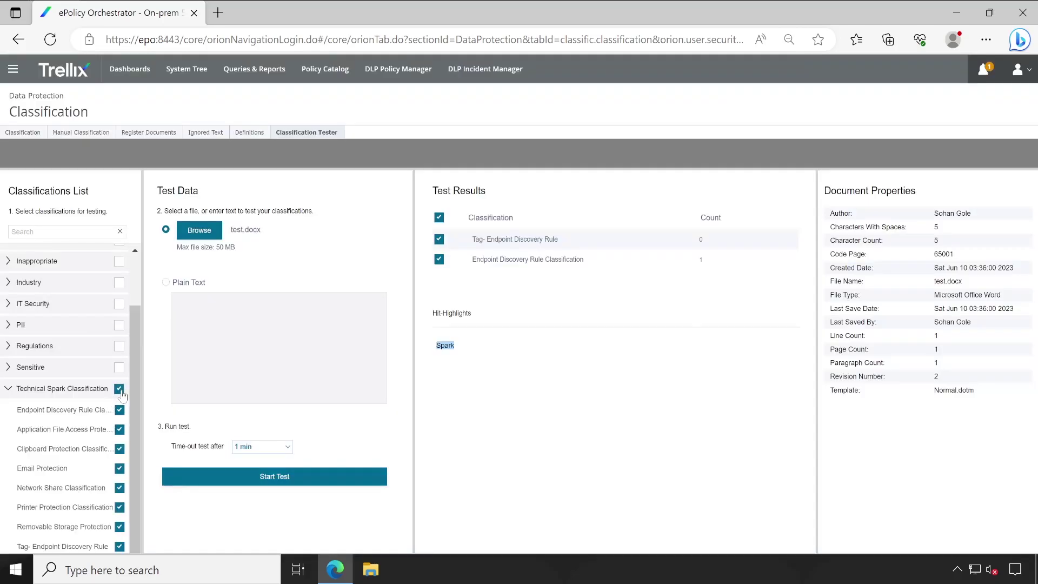
{"action": "left_click", "coordinate": [119, 390]}
{"action": "left_click", "coordinate": [119, 410]}
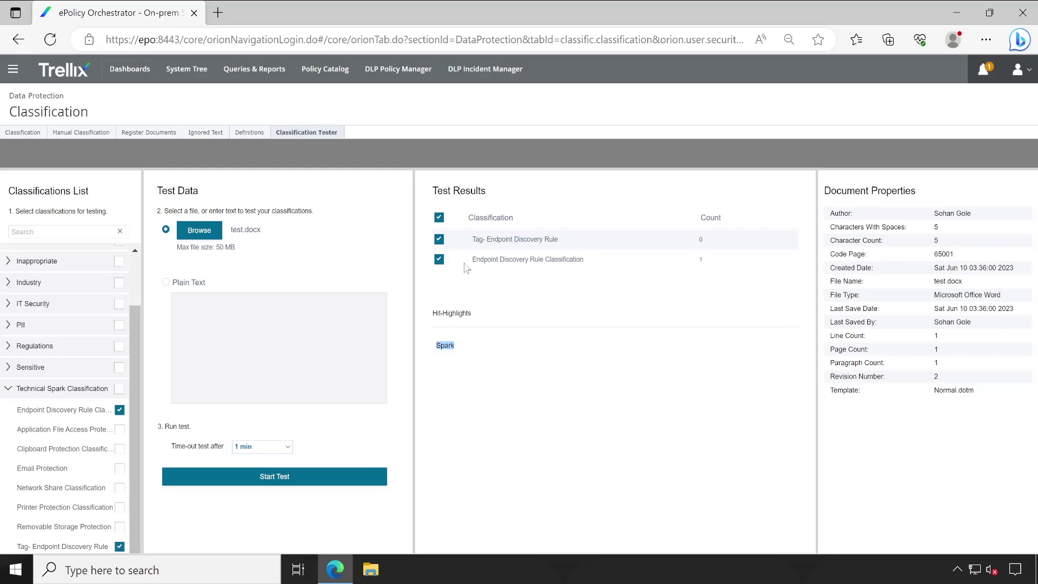
- Highlight the Spark hit, revisit the Tag- Endpoint Discovery Rule details, then reopen the Classification Tester
{"action": "double_click", "coordinate": [445, 349]}
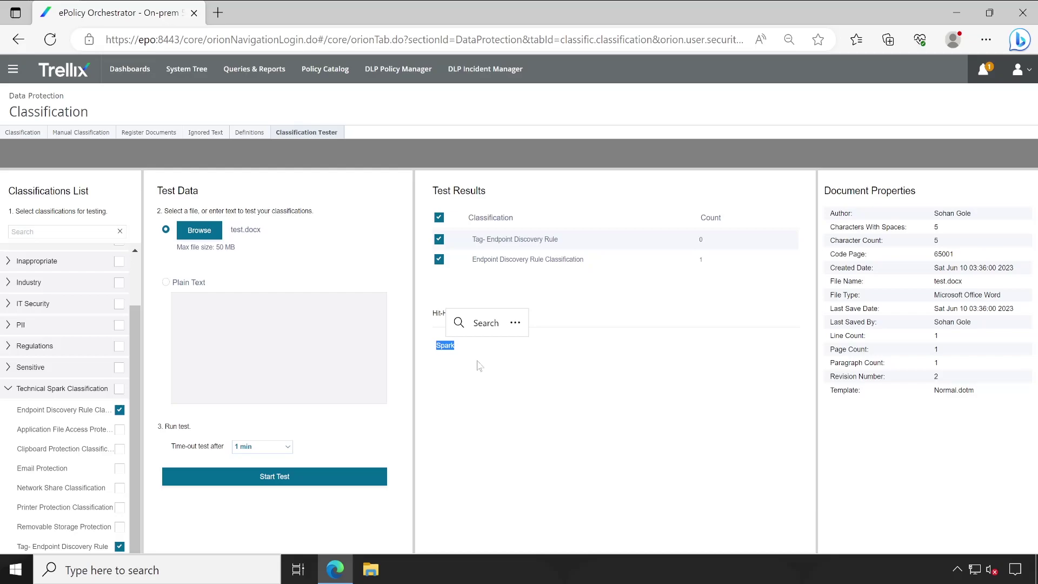
{"action": "left_click", "coordinate": [701, 260]}
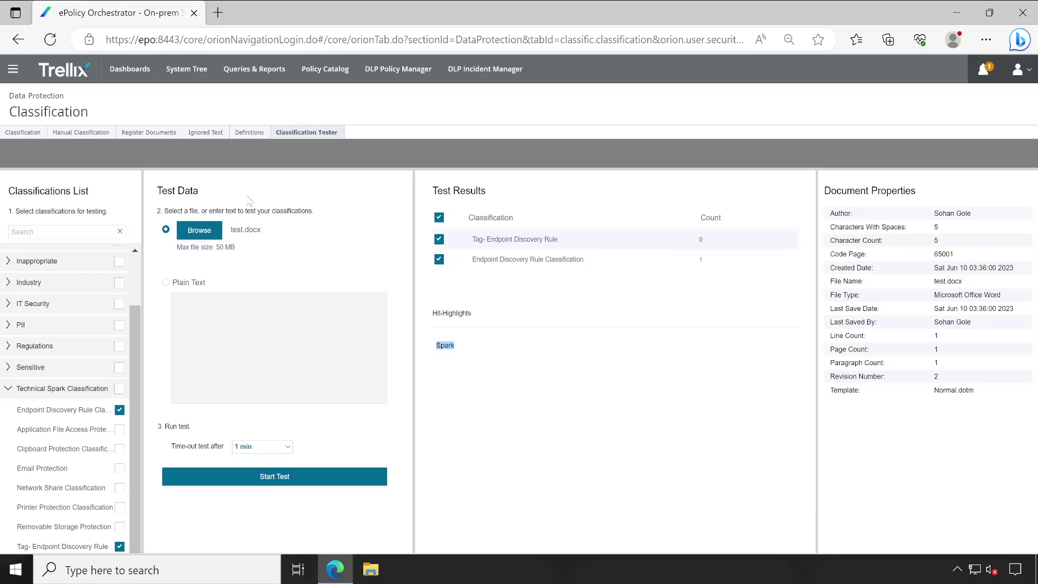
{"action": "left_click", "coordinate": [36, 134]}
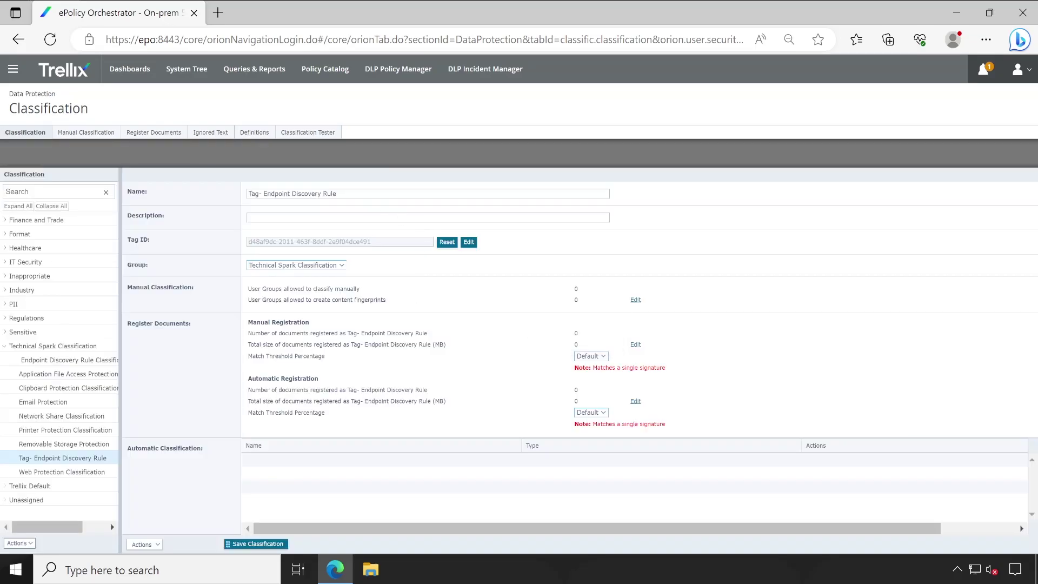
{"action": "left_click", "coordinate": [304, 136]}
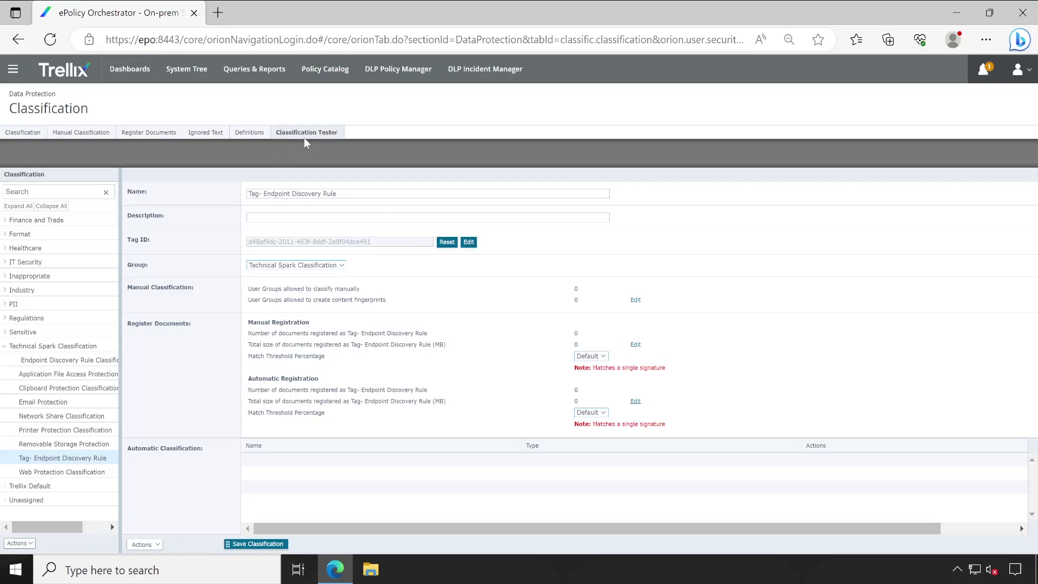